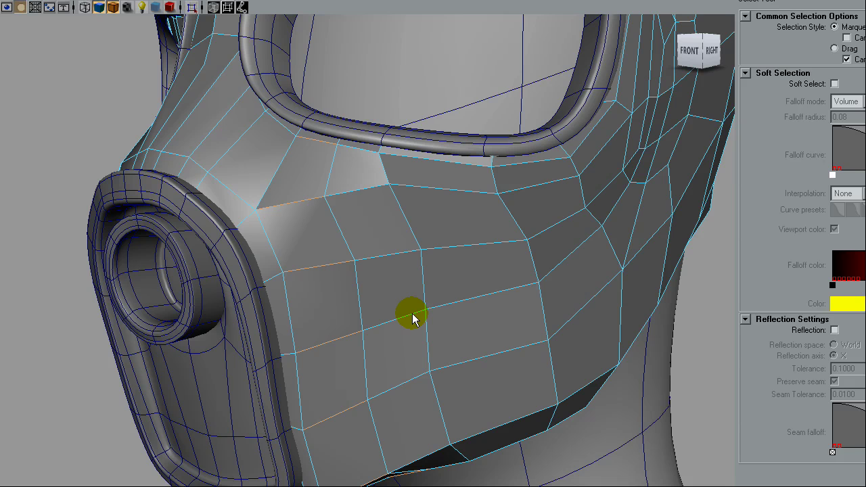
Switch to vertex editing, set the move axis to normals, and shift the upper vertex beside the mouthpiece outward onto the cheek
right_drag(413, 315, 326, 310)
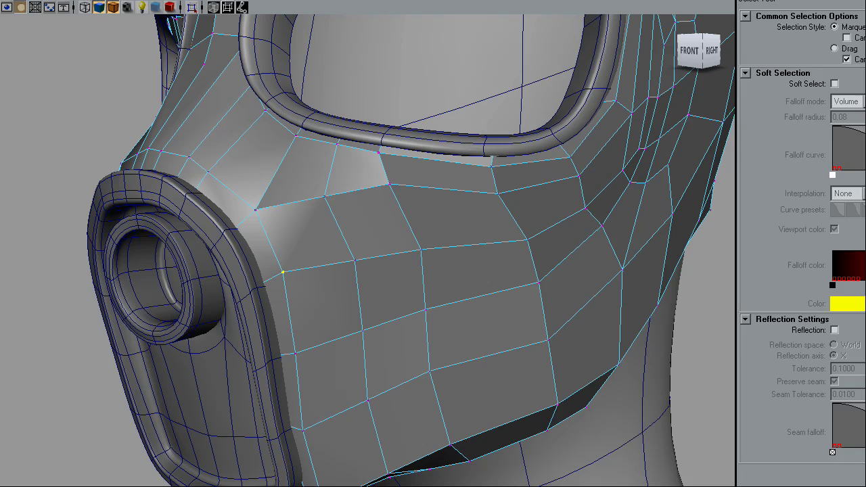
key(w)
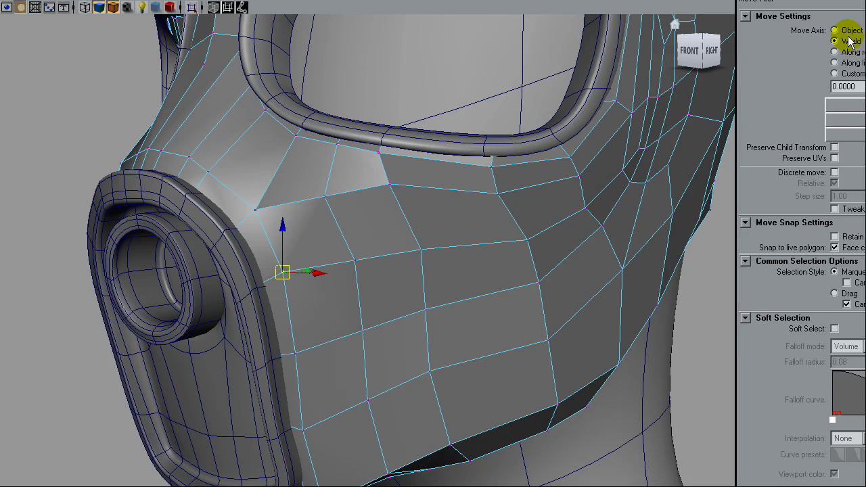
click(865, 41)
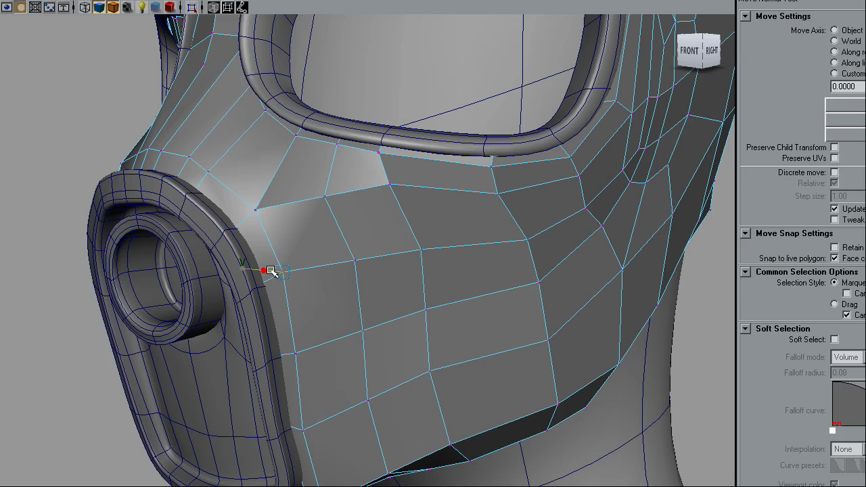
drag(269, 272, 314, 256)
Slide the upper cheek vertex farthest from the mouthpiece down along the surface to begin a rounded outline
click(421, 250)
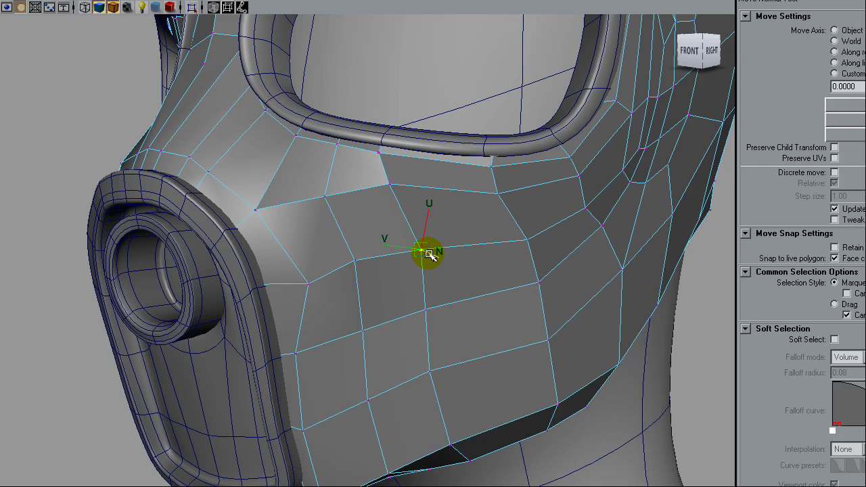
drag(437, 252, 437, 270)
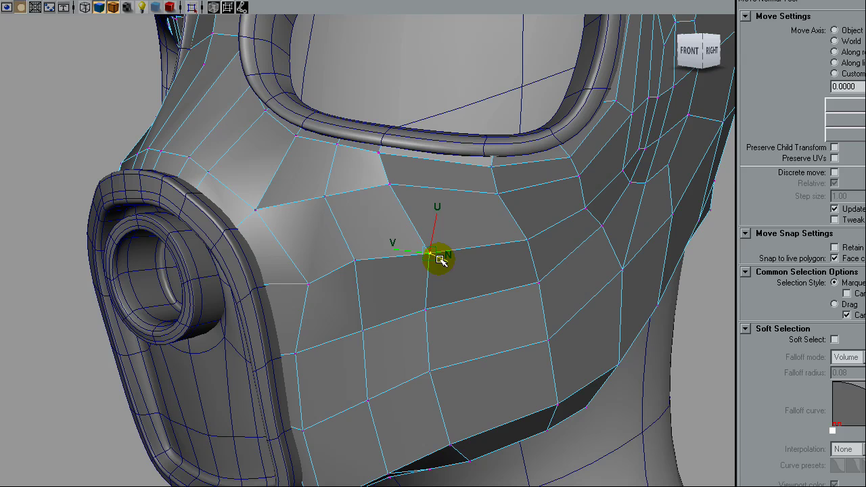
key(ctrl+z)
drag(429, 227, 423, 248)
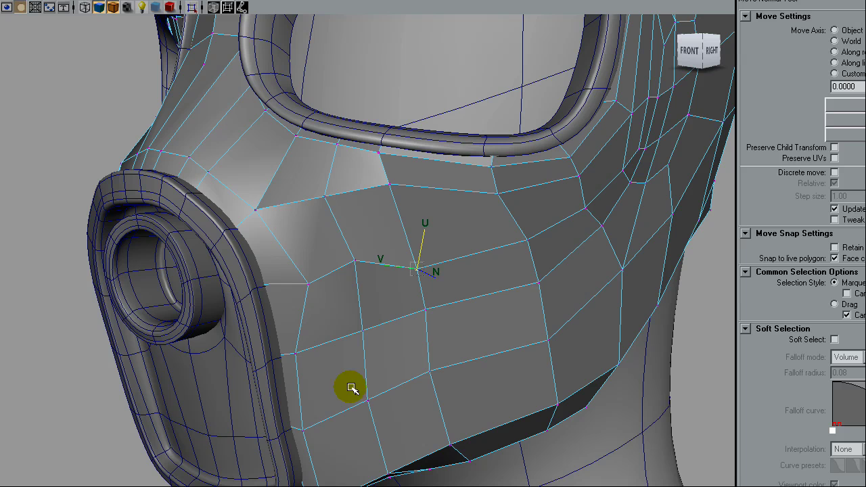
Shift the lower vertex beside the mouthpiece up and outward to round the outline's lower front corner
click(299, 444)
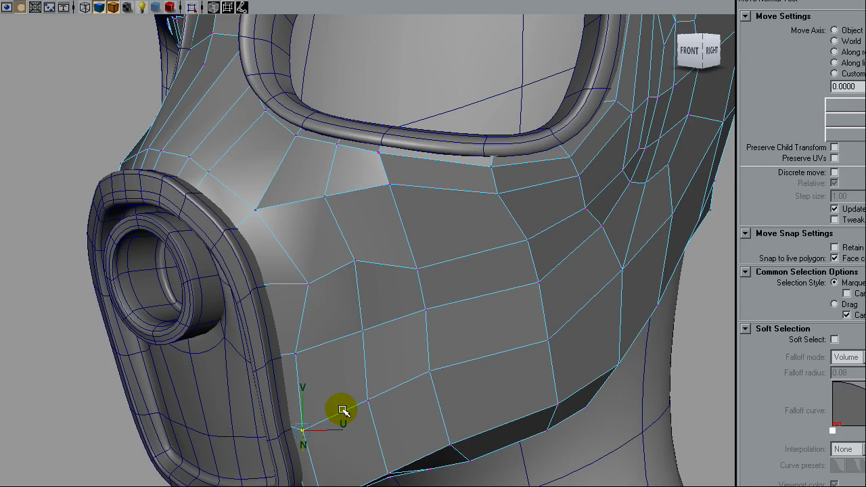
drag(334, 430, 362, 416)
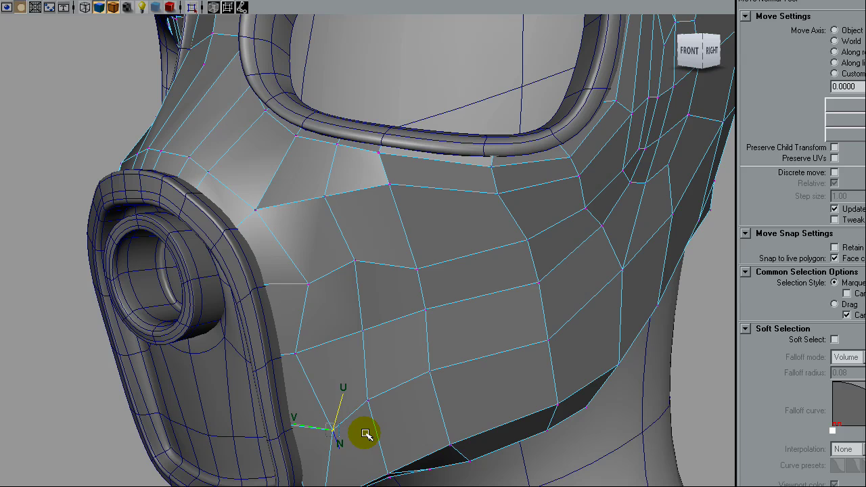
key(ctrl+z)
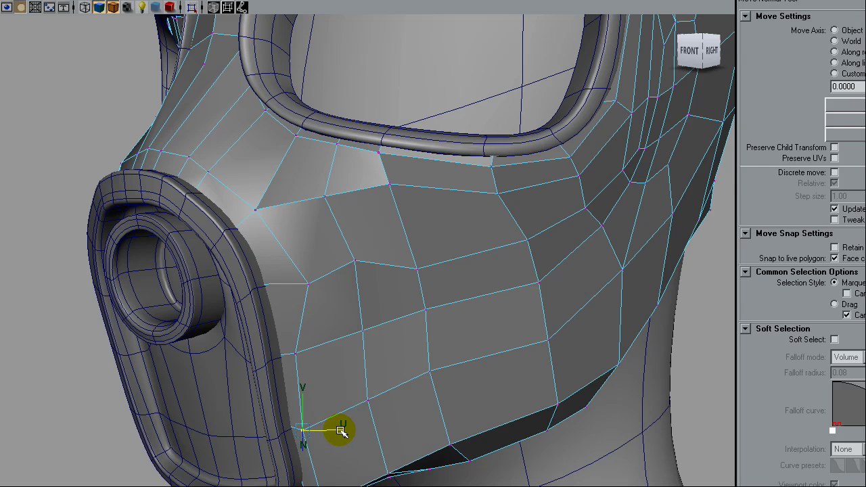
drag(335, 431, 344, 394)
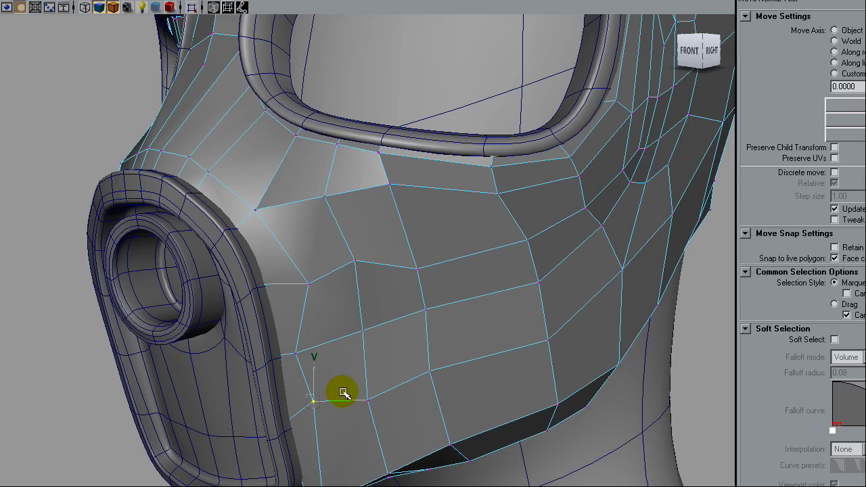
Move the outline's lower rear vertex toward the mouthpiece to round that corner
click(435, 354)
drag(437, 354, 437, 337)
mouse_move(408, 362)
mouse_down()
mouse_move(391, 362)
mouse_move(415, 342)
mouse_move(415, 351)
mouse_up()
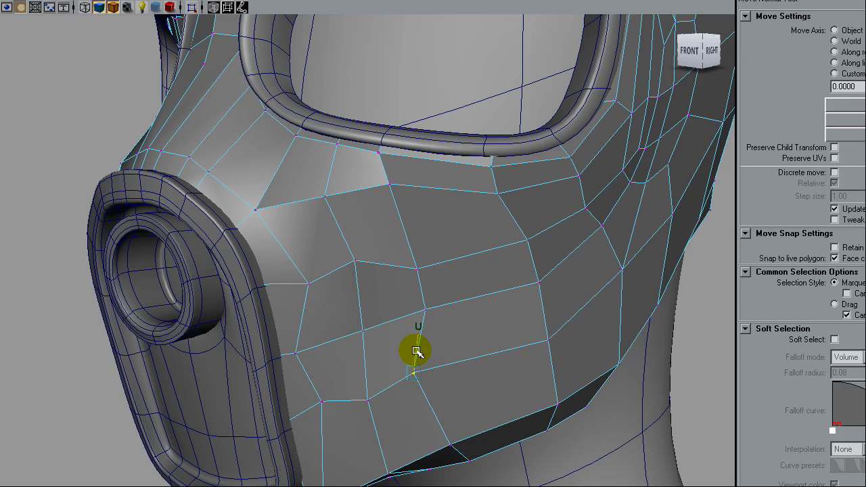
alt+drag(373, 385, 321, 376)
drag(276, 355, 280, 355)
Pull the outline's upper rear vertex toward the mouthpiece and shift the upper front vertex back and down
click(301, 247)
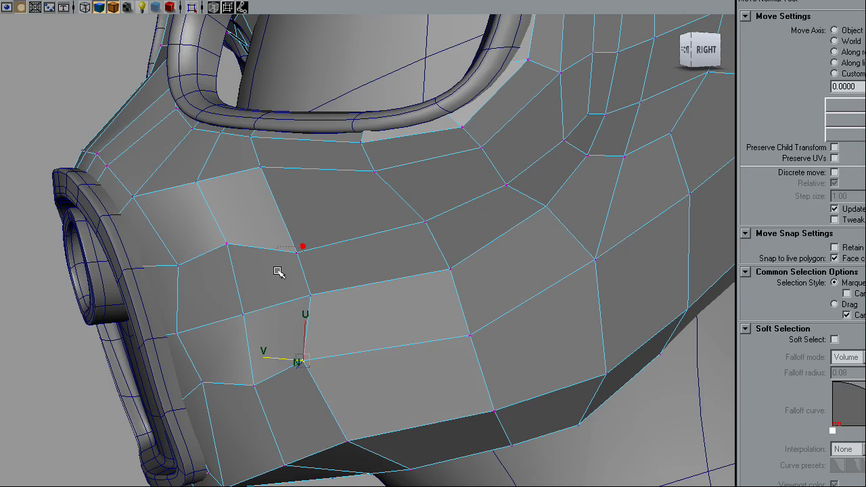
drag(298, 230, 255, 243)
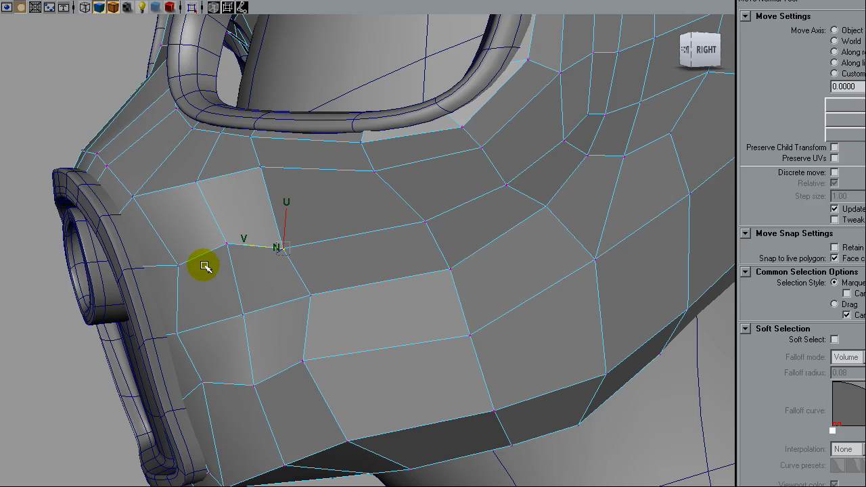
click(178, 266)
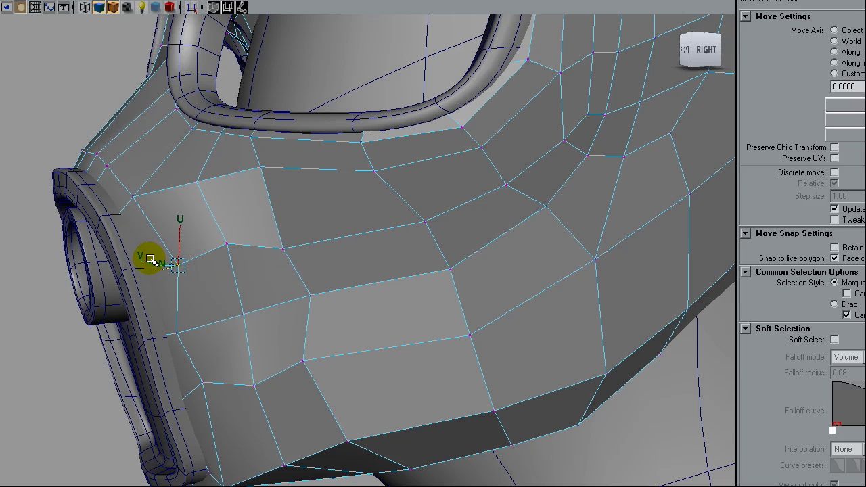
drag(146, 260, 154, 263)
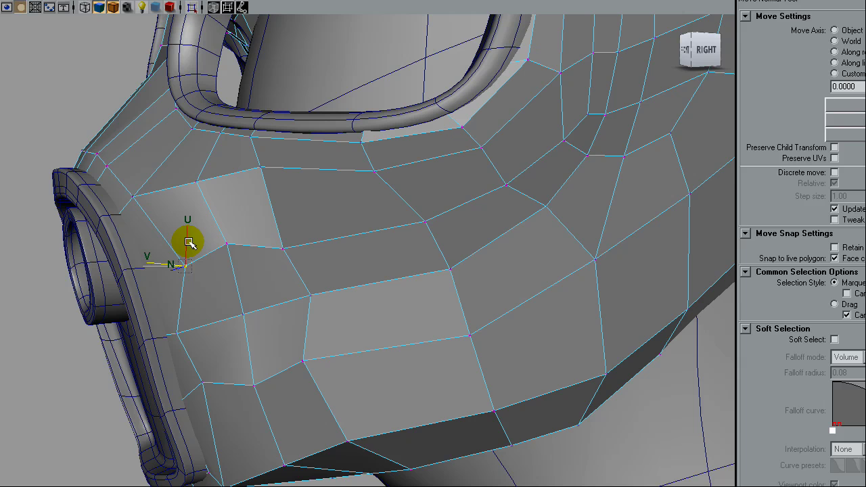
drag(188, 239, 189, 247)
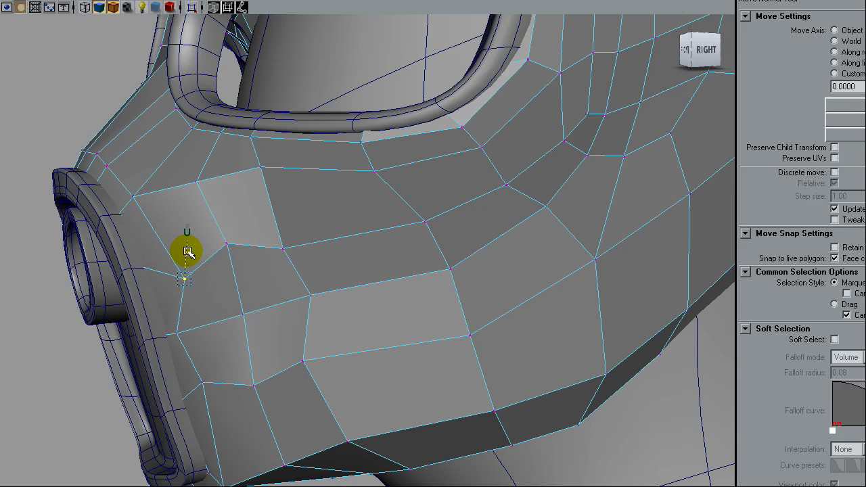
drag(189, 252, 187, 253)
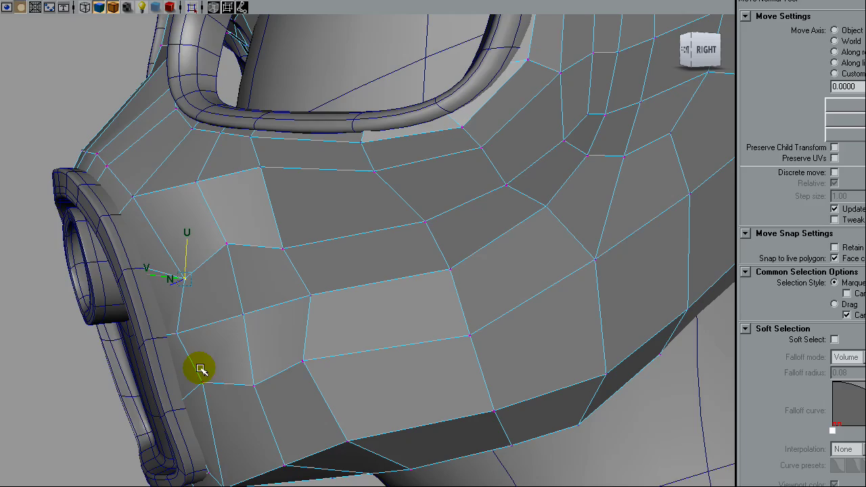
Raise the outline's lower front and lower rear vertices slightly to even out the circle
mouse_move(281, 354)
alt+mouse_down()
mouse_move(342, 362)
mouse_move(400, 329)
mouse_move(348, 310)
mouse_move(298, 309)
mouse_move(296, 348)
alt+mouse_up()
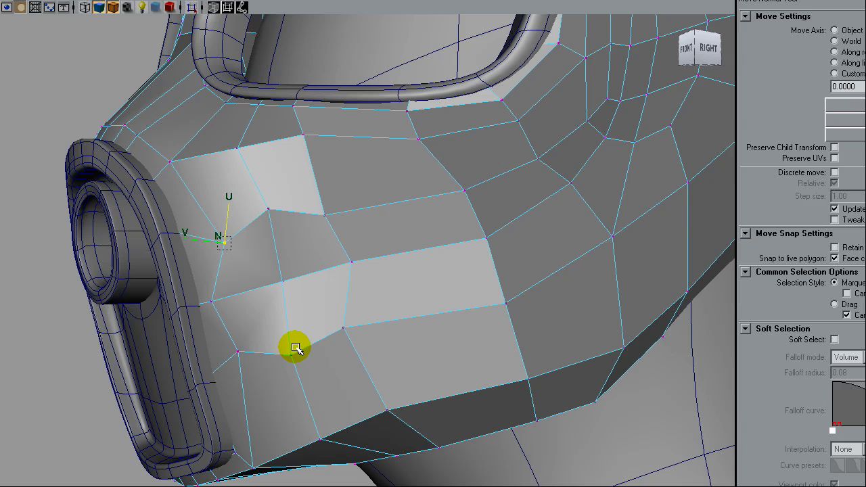
drag(251, 330, 227, 370)
drag(240, 318, 242, 308)
mouse_move(356, 302)
mouse_down()
mouse_move(331, 352)
mouse_move(347, 293)
mouse_up()
Fine-tune the two vertices on the mouthpiece side of the cheek outline to even out the circle
click(210, 225)
drag(199, 233, 192, 231)
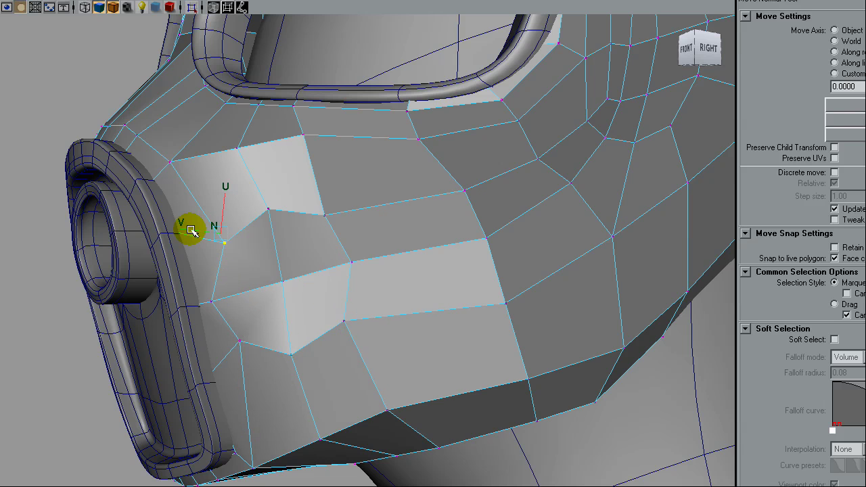
click(214, 323)
drag(218, 267, 219, 261)
drag(194, 296, 197, 296)
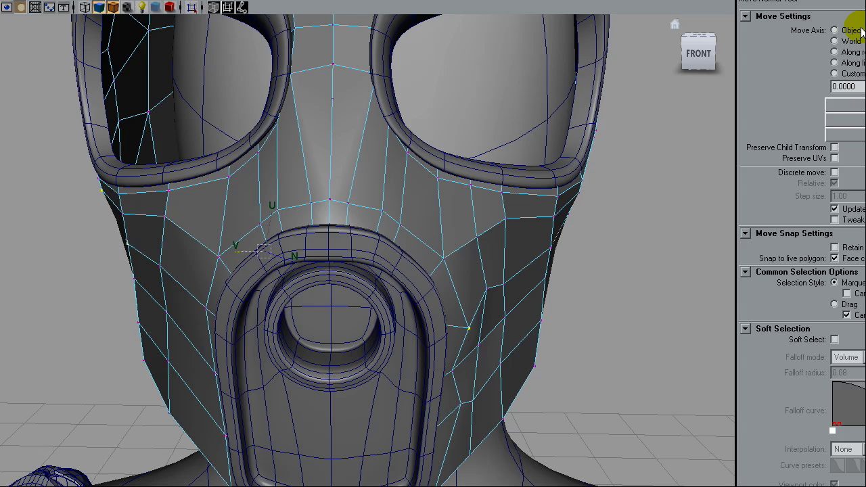
Extrude the four faces inside the circular cheek outline and turn on the smooth mesh preview
scroll(488, 325, up, 3)
right_drag(412, 315, 416, 345)
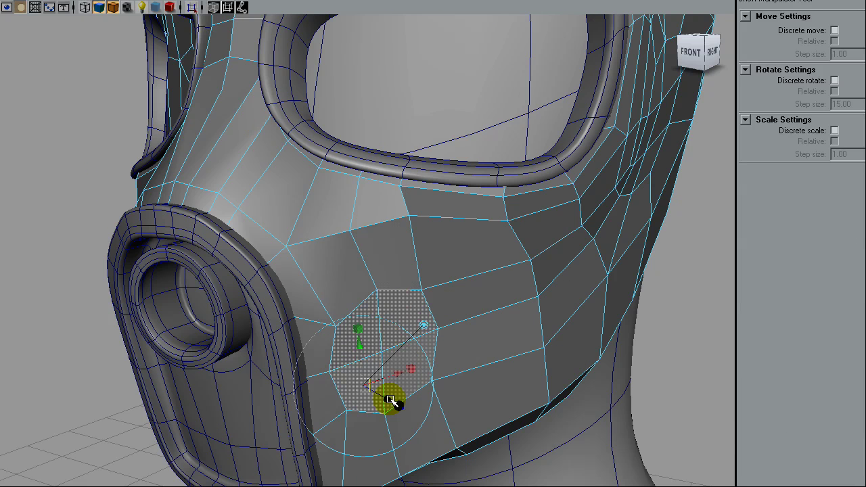
key(q)
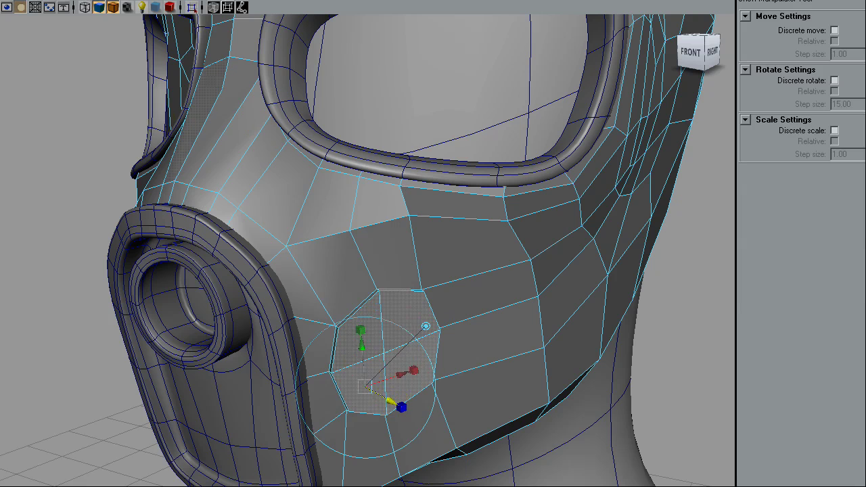
drag(393, 405, 320, 227)
key(3)
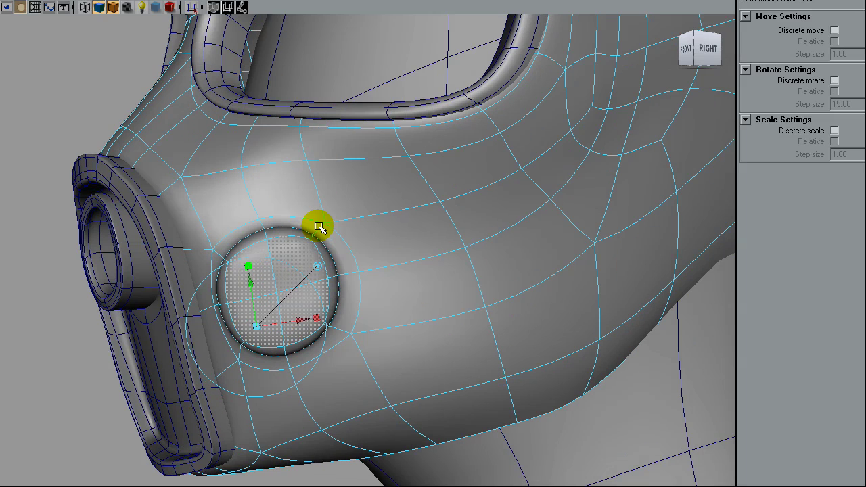
Reposition the corner vertices of the extruded cheek disc to make its outline rounder
key(F9)
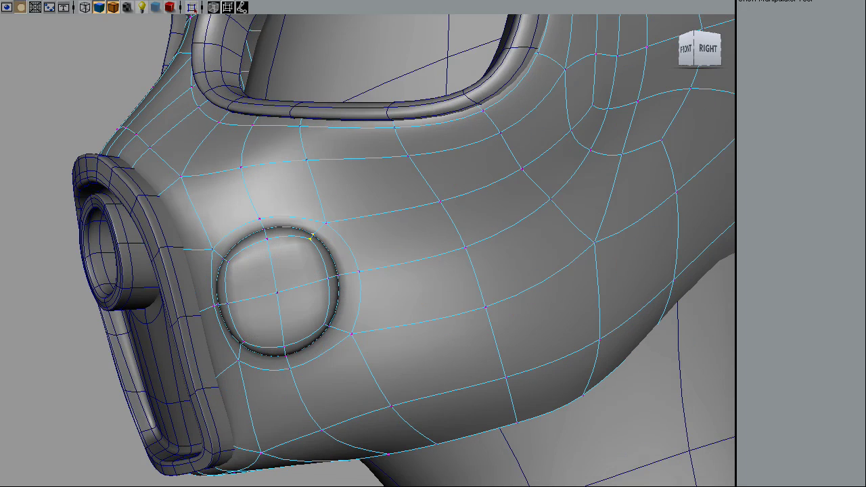
key(w)
drag(315, 231, 314, 236)
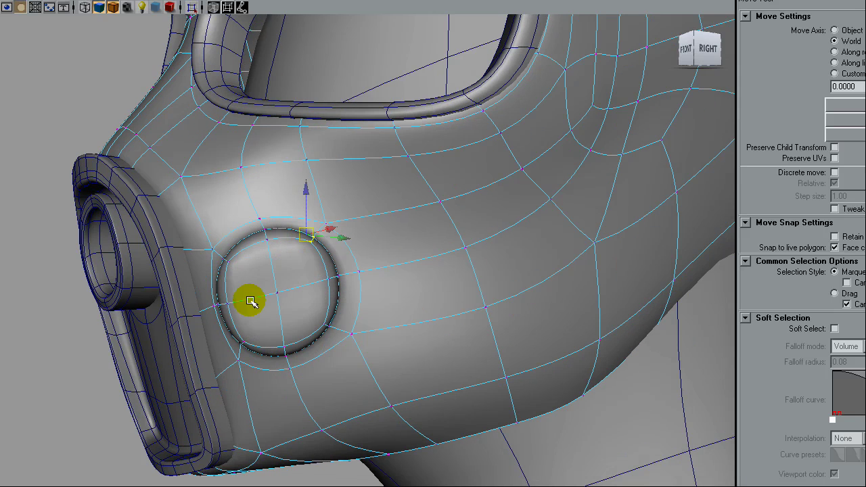
click(244, 342)
drag(238, 347, 235, 350)
click(330, 327)
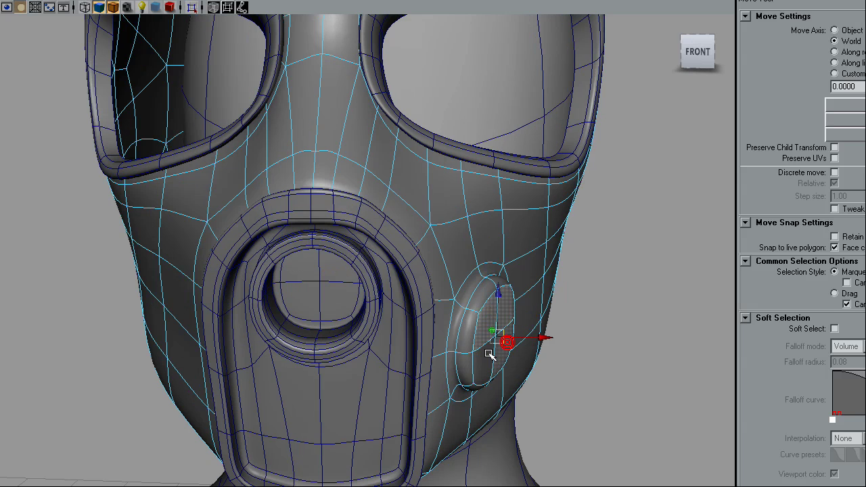
Set the move axis to follow the surface normal for the four cheek disc faces
alt+drag(492, 357, 454, 371)
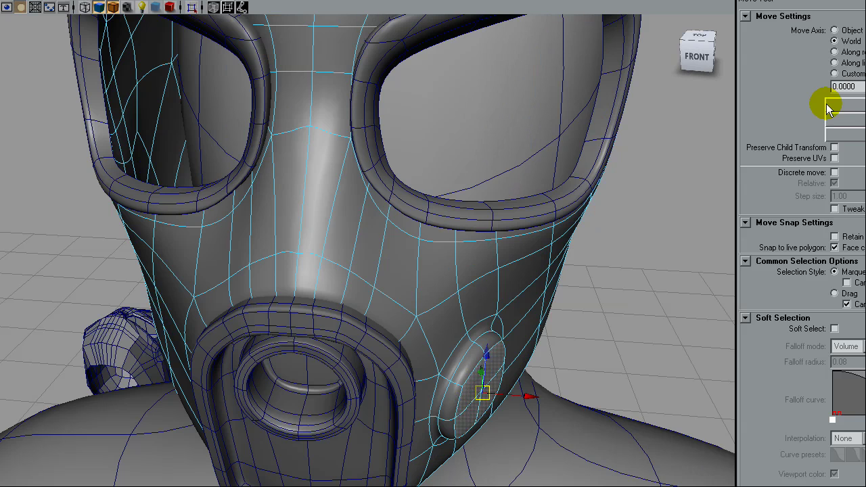
click(836, 31)
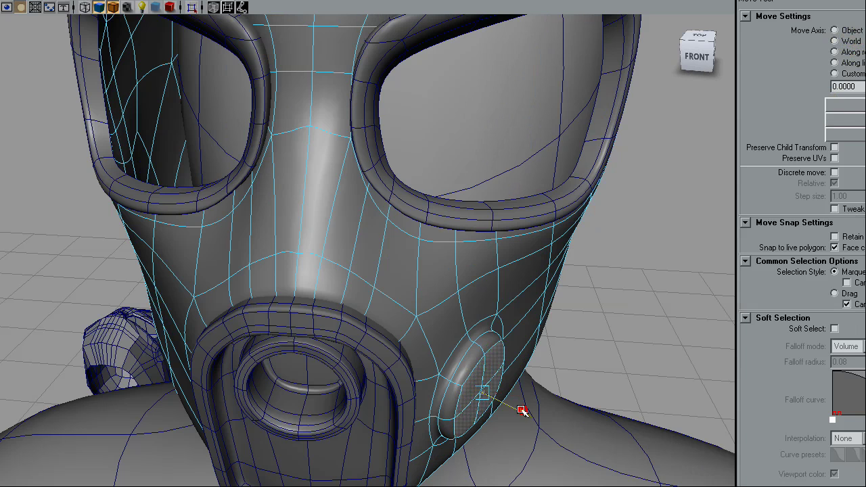
Select the four corner vertices of the cheek disc and scale them inward into a rounder circle
key(r)
alt+drag(508, 410, 309, 269)
click(308, 269)
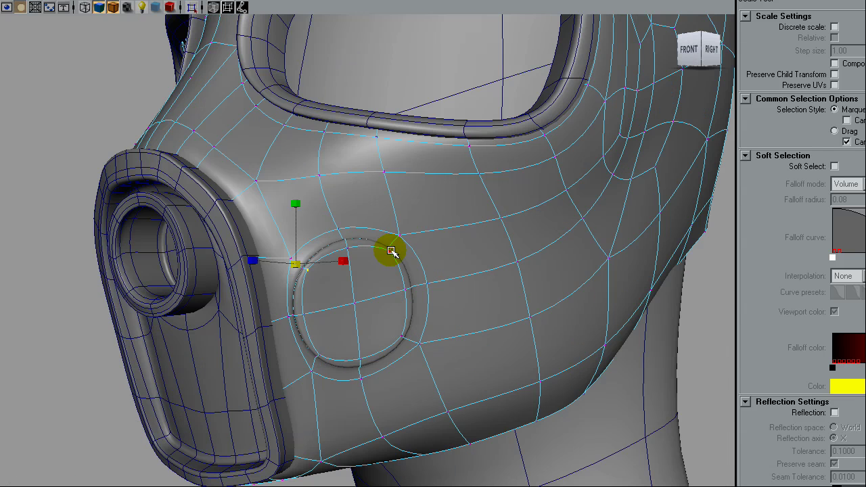
shift+click(391, 251)
shift+click(403, 338)
shift+click(319, 355)
drag(354, 303, 331, 304)
Select the cheek disc's four faces, adjust their depth along the normal, and scale them
right_drag(364, 284, 362, 313)
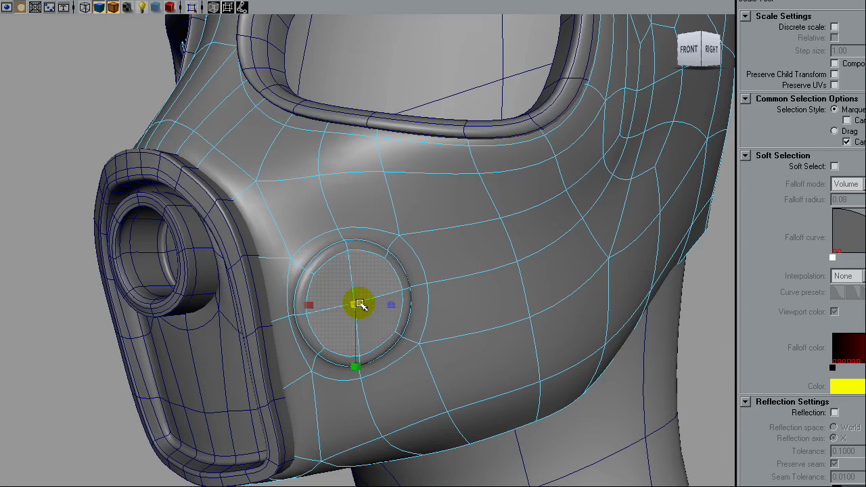
alt+drag(365, 340, 412, 343)
click(6, 6)
drag(509, 375, 441, 367)
key(w)
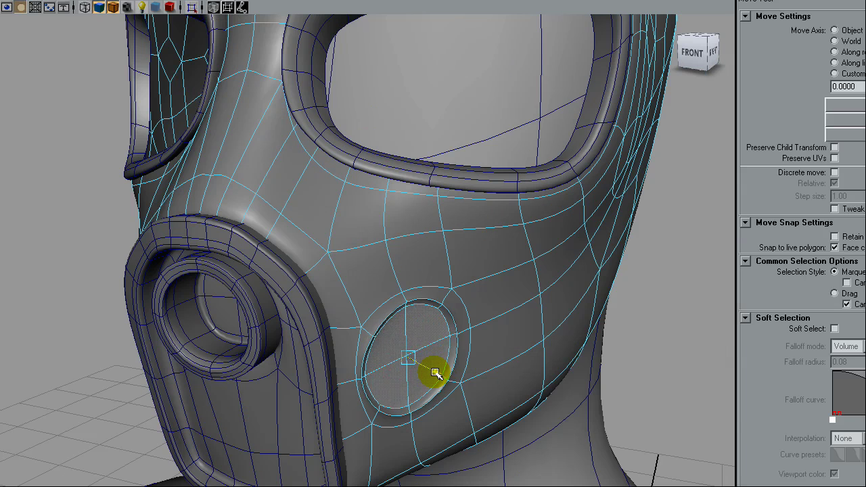
key(r)
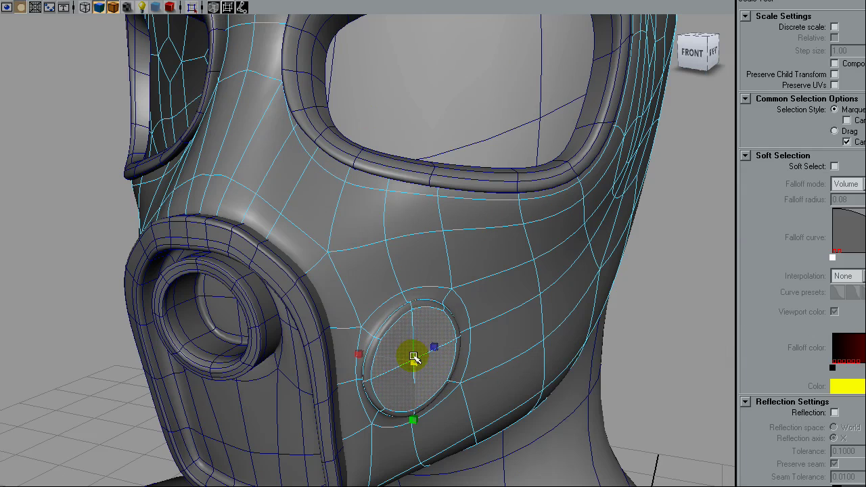
drag(415, 362, 168, 82)
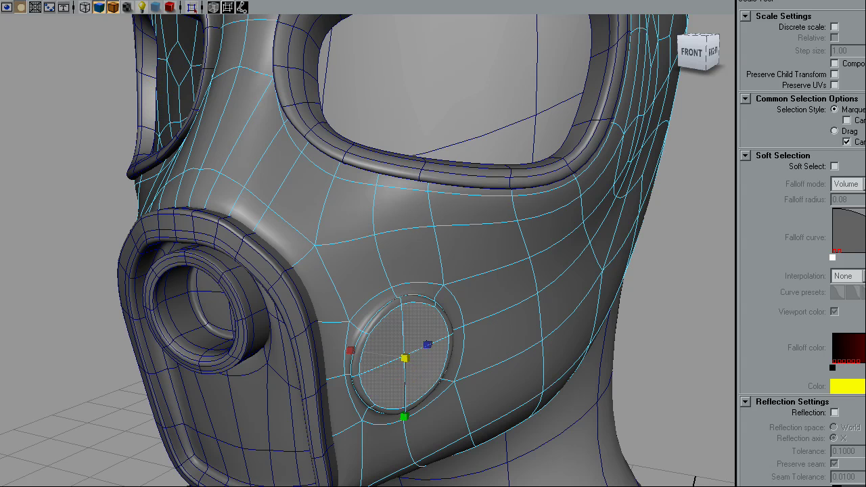
Select the four corner vertices of the cheek disc and scale them inward to even out its round outline
key(ctrl+t)
click(101, 155)
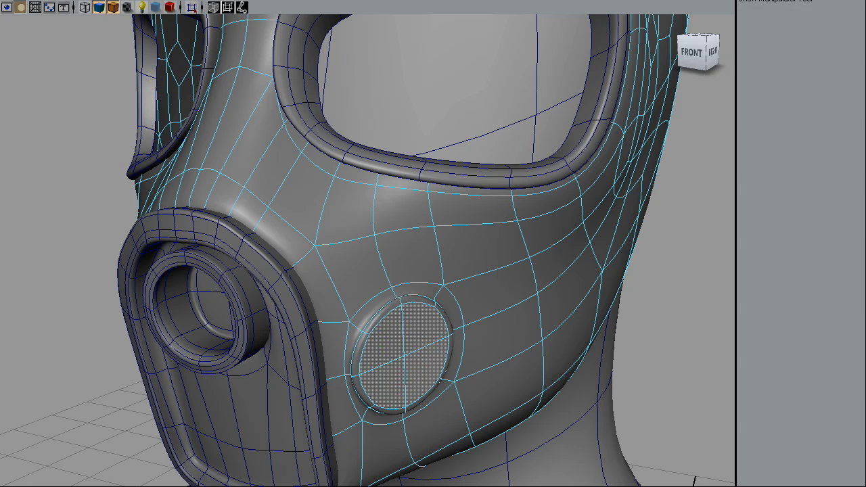
key(1)
key(w)
alt+drag(352, 300, 170, 331)
click(159, 323)
shift+click(89, 420)
shift+click(244, 385)
shift+click(172, 483)
key(r)
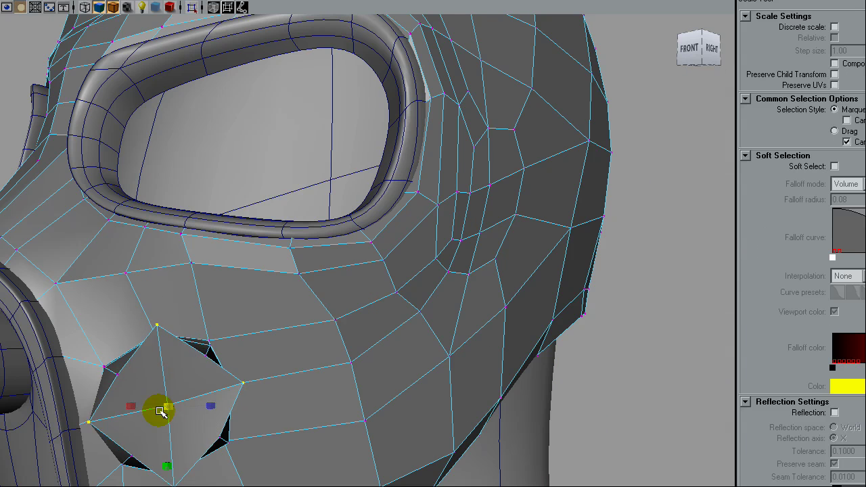
key(3)
drag(165, 409, 214, 378)
key(1)
Extrude the cheek disc's four faces outward along their normal to form a short port neck
right_drag(214, 376, 213, 402)
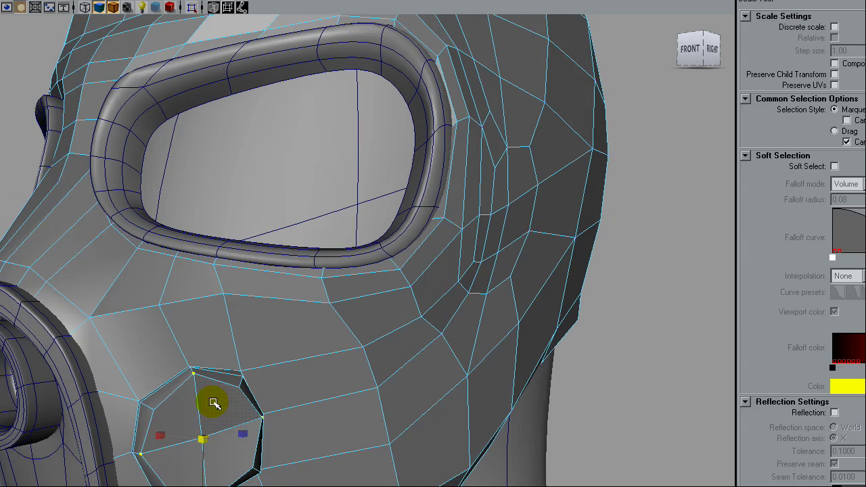
alt+drag(222, 467, 410, 421)
key(ctrl+t)
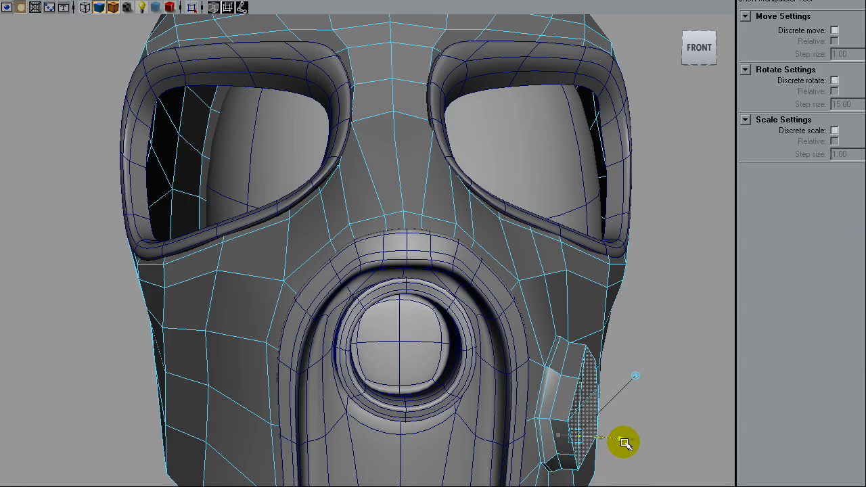
alt+drag(613, 435, 467, 406)
alt+right_drag(467, 406, 391, 306)
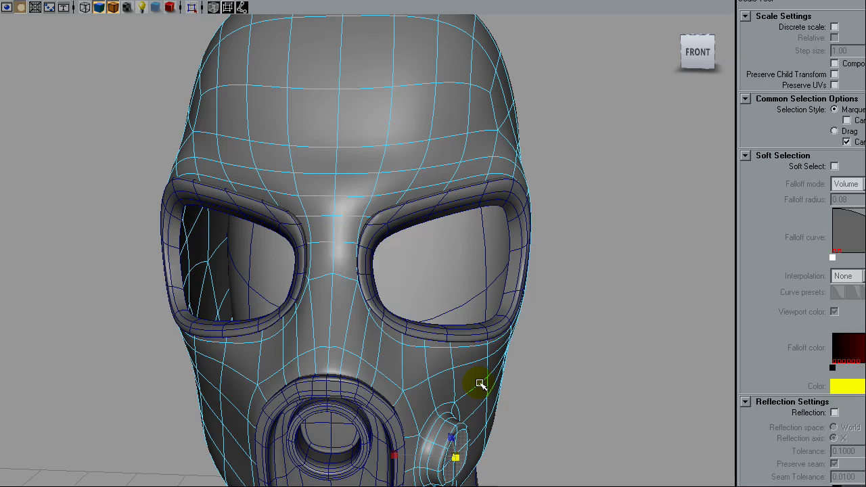
Compare the overall mask with the M95 gas mask reference photo and return to the model
alt+right_drag(480, 384, 486, 304)
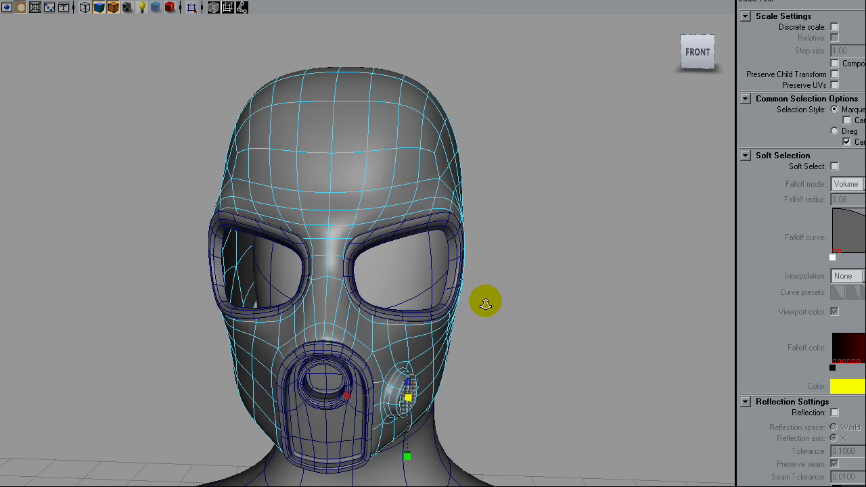
alt+drag(486, 304, 465, 373)
key(alt+Tab)
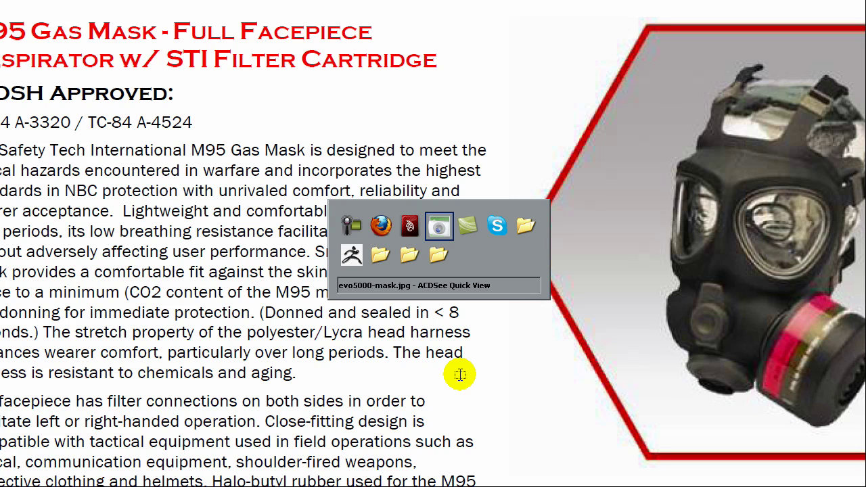
key(alt+Tab)
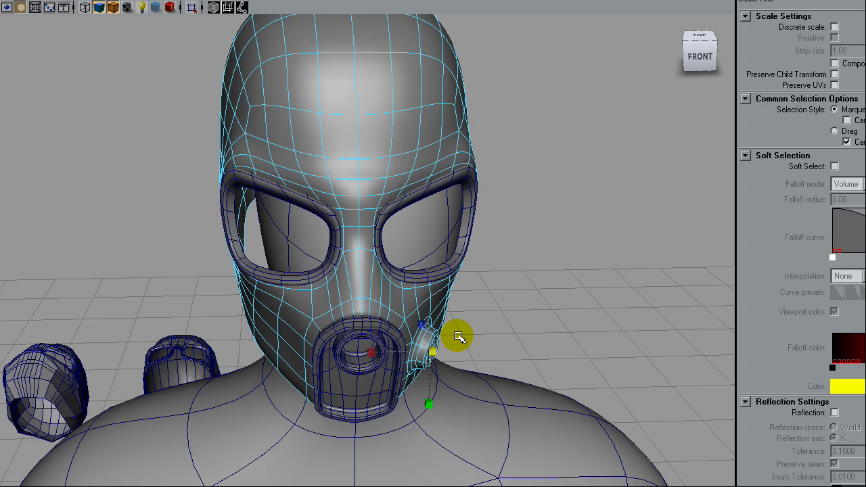
Move the port's end faces farther out along their normal to lengthen the neck
scroll(459, 337, up, 3)
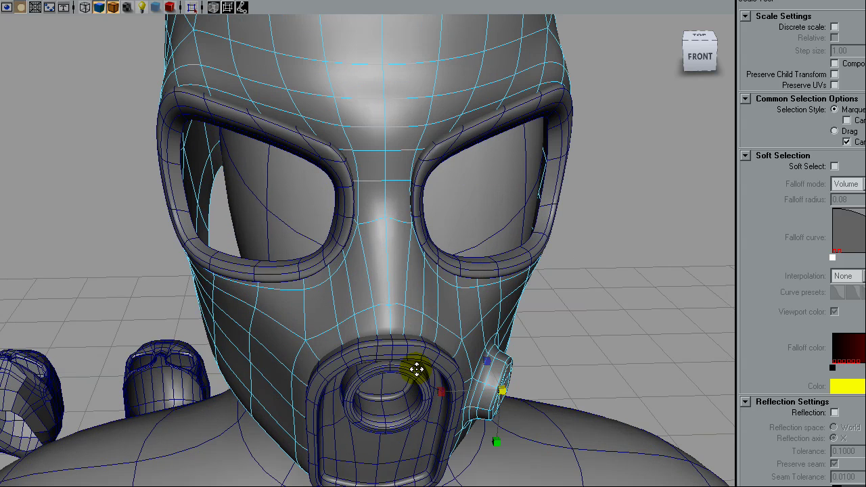
key(f)
key(w)
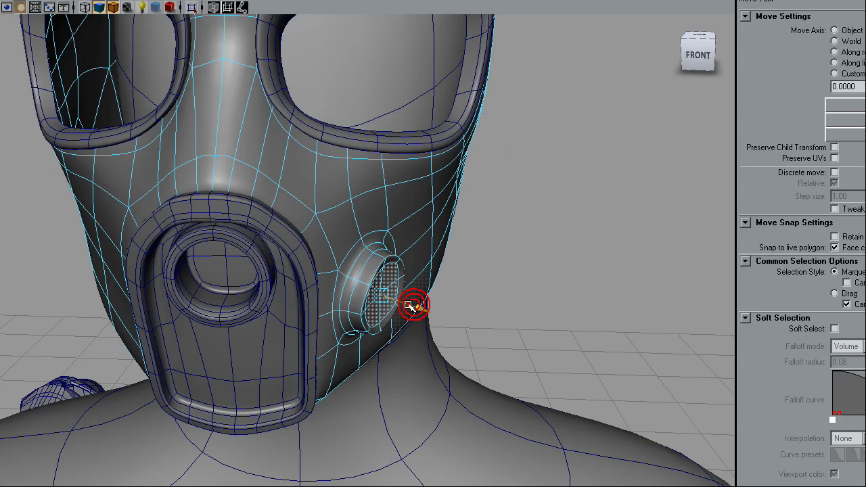
drag(409, 308, 423, 315)
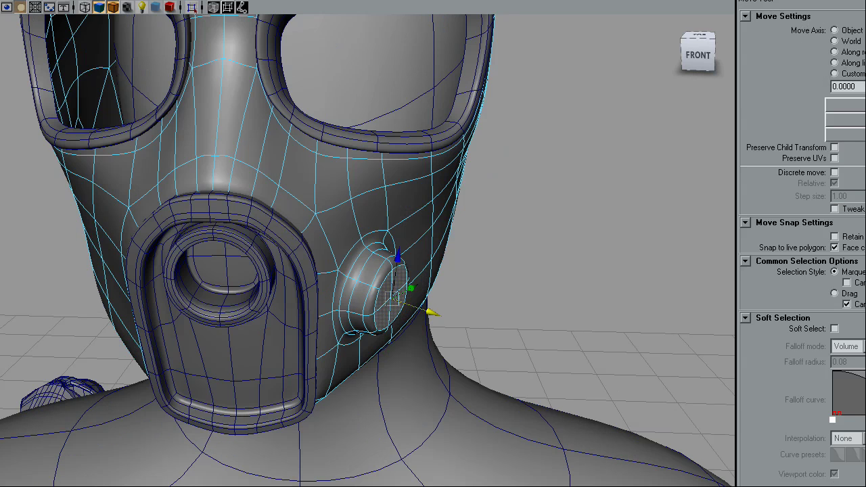
Scale the port's end faces up past the neck and extrude them outward into a wide filter canister
key(r)
alt+drag(271, 344, 208, 345)
drag(189, 287, 199, 285)
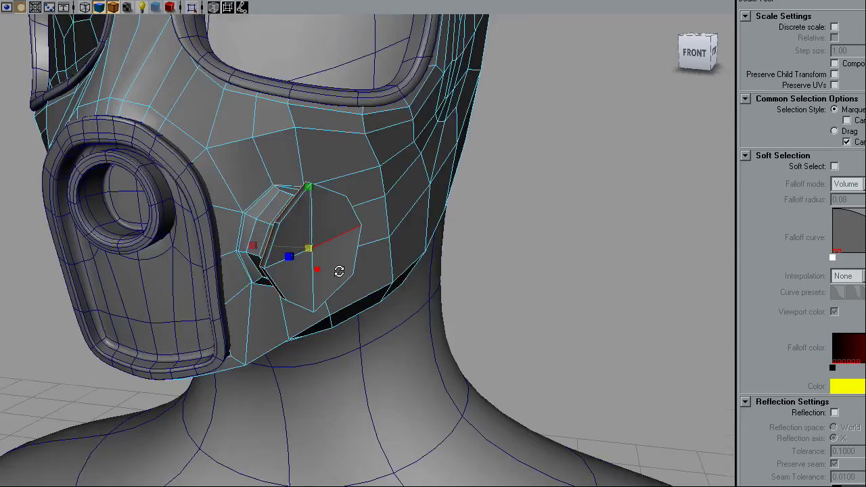
alt+drag(338, 270, 303, 236)
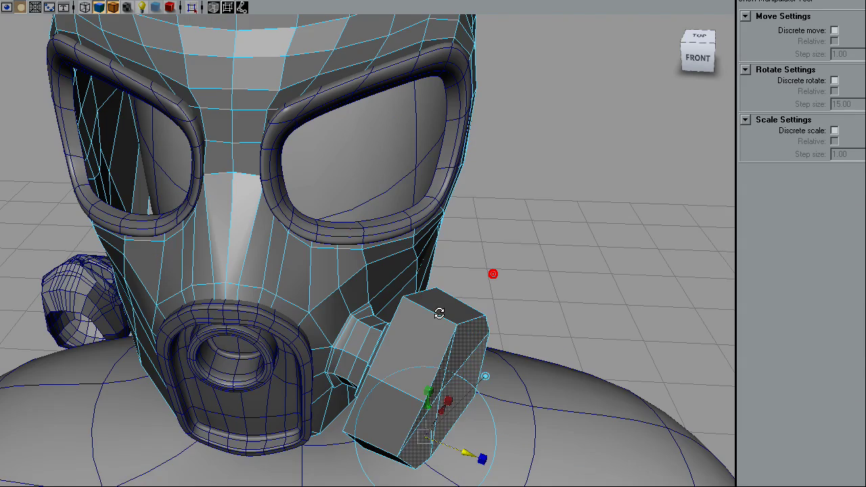
alt+drag(439, 314, 524, 262)
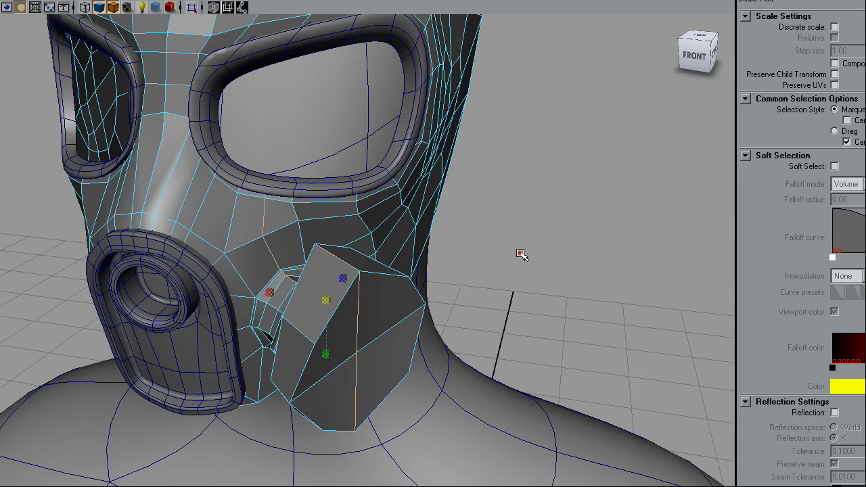
alt+drag(379, 276, 391, 360)
alt+drag(542, 292, 517, 302)
click(506, 331)
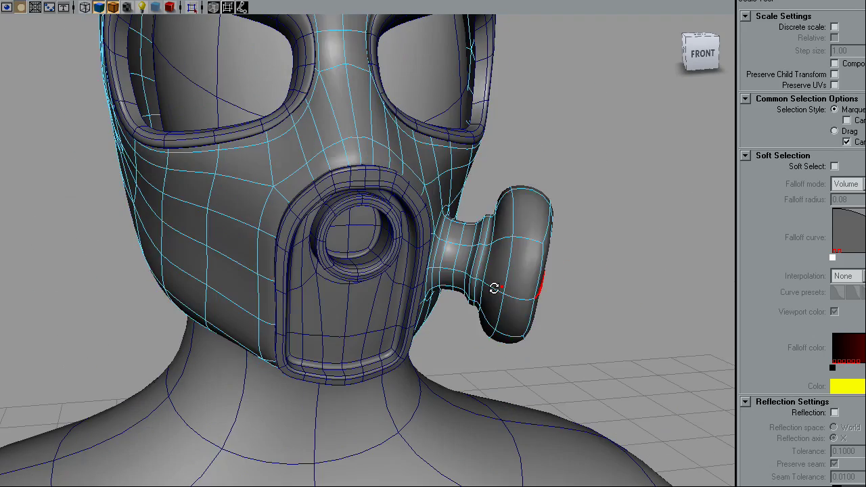
alt+drag(494, 286, 550, 310)
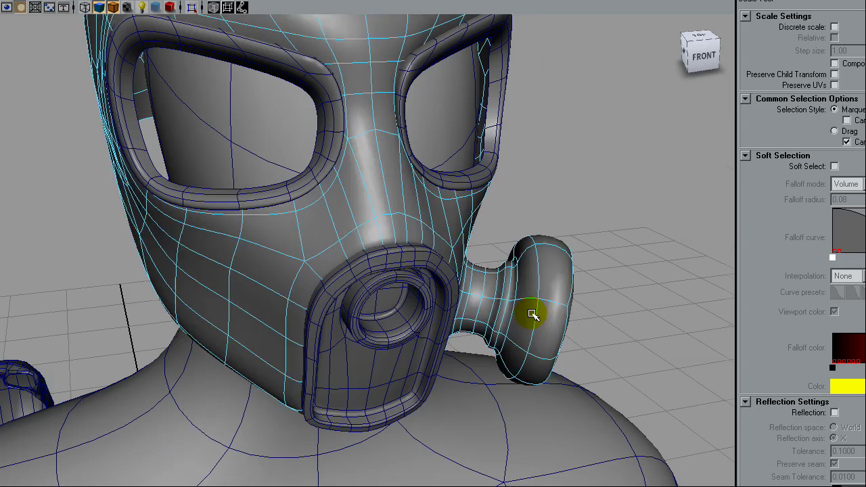
Insert edge loops around the canister's side near its inner and outer rims to sharpen the smoothed edges
key(1)
drag(545, 303, 549, 306)
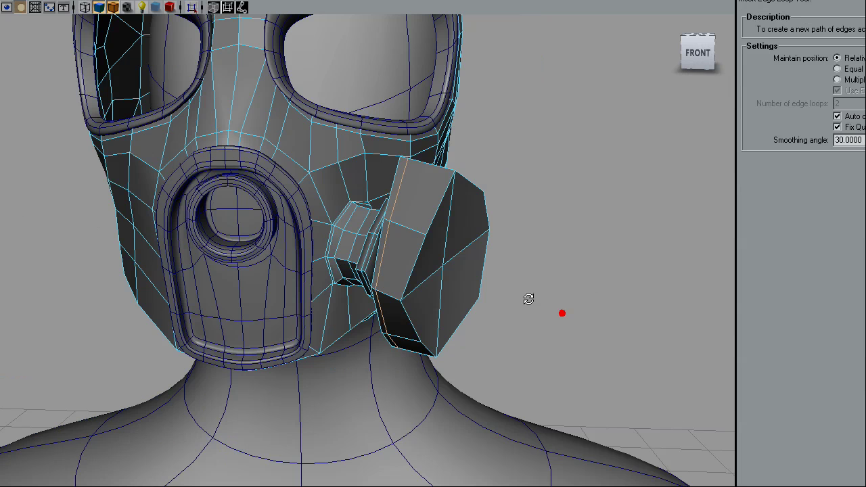
alt+right_drag(526, 296, 494, 251)
drag(420, 221, 440, 229)
alt+drag(440, 229, 470, 258)
Select the filter canister's vertices and scale them to adjust the canister's proportions
right_drag(470, 257, 433, 255)
alt+drag(474, 256, 482, 220)
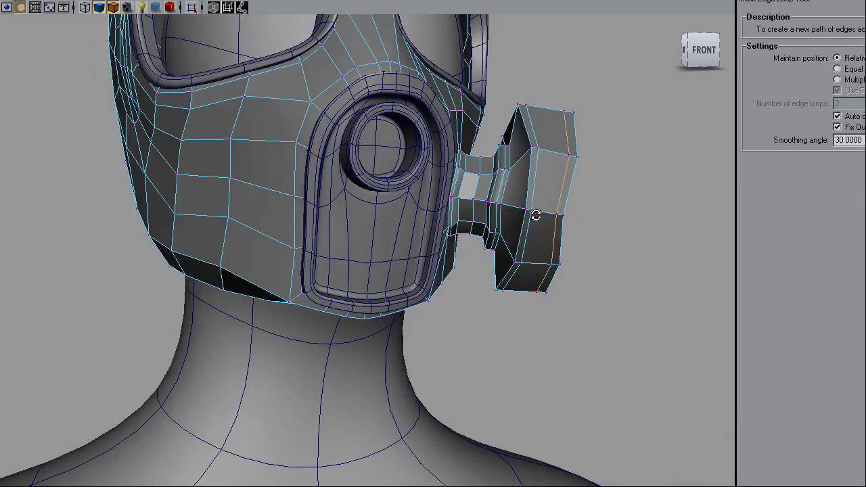
alt+drag(535, 214, 507, 213)
drag(582, 83, 549, 345)
key(r)
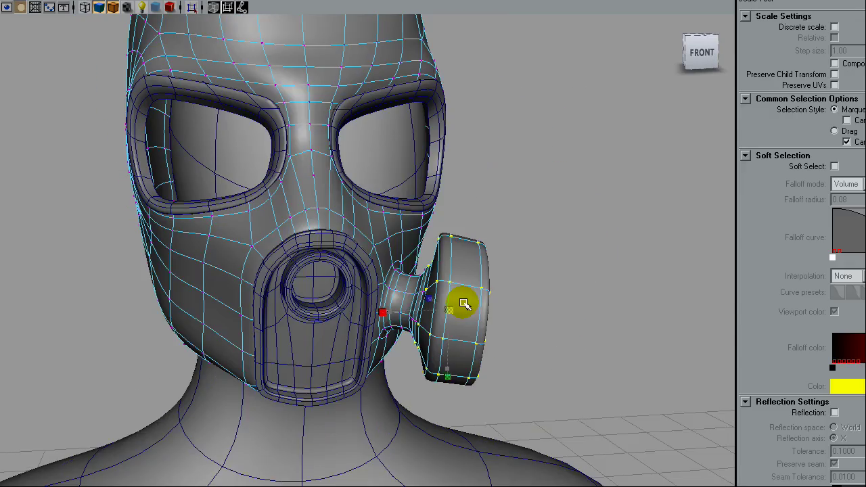
alt+drag(459, 300, 413, 237)
alt+right_drag(413, 271, 485, 316)
alt+drag(397, 309, 514, 291)
alt+right_drag(379, 135, 429, 112)
key(r)
alt+drag(567, 276, 488, 320)
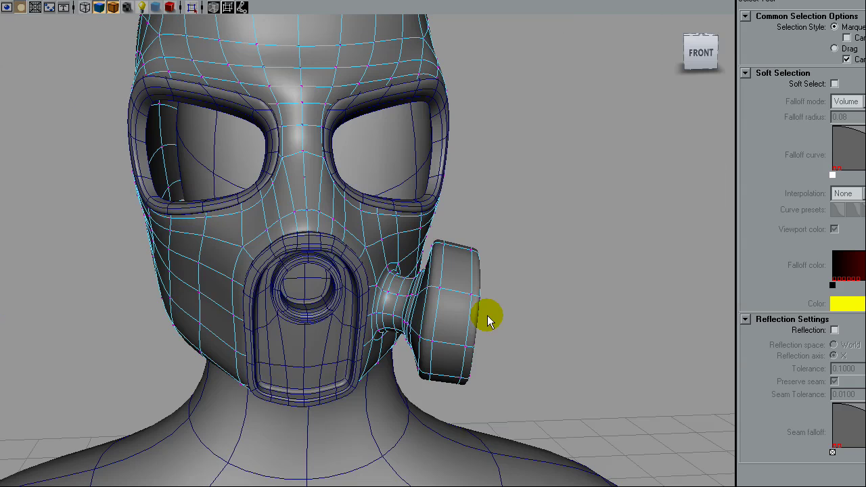
Select the body mesh and turn off the wireframe overlay on the shaded models
alt+right_drag(487, 316, 395, 312)
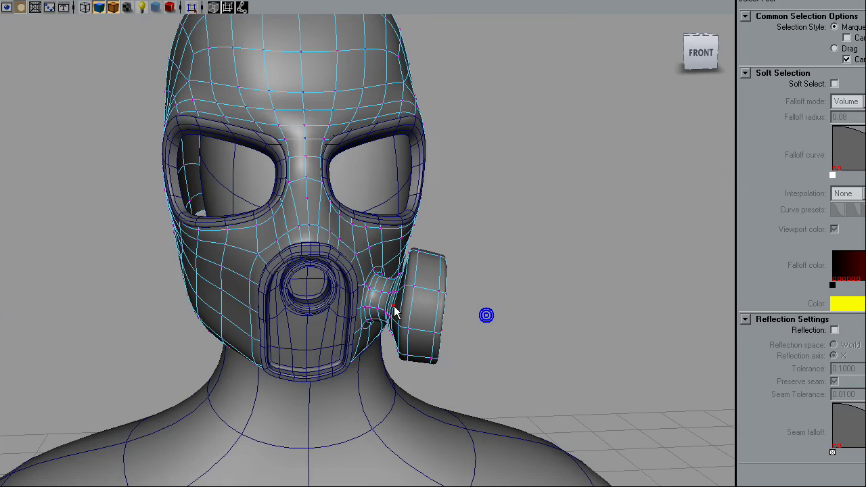
mouse_move(395, 312)
alt+mouse_down()
mouse_move(379, 325)
mouse_move(586, 311)
mouse_move(555, 278)
mouse_move(484, 272)
mouse_move(578, 230)
mouse_move(628, 317)
mouse_move(718, 414)
mouse_move(514, 230)
alt+mouse_up()
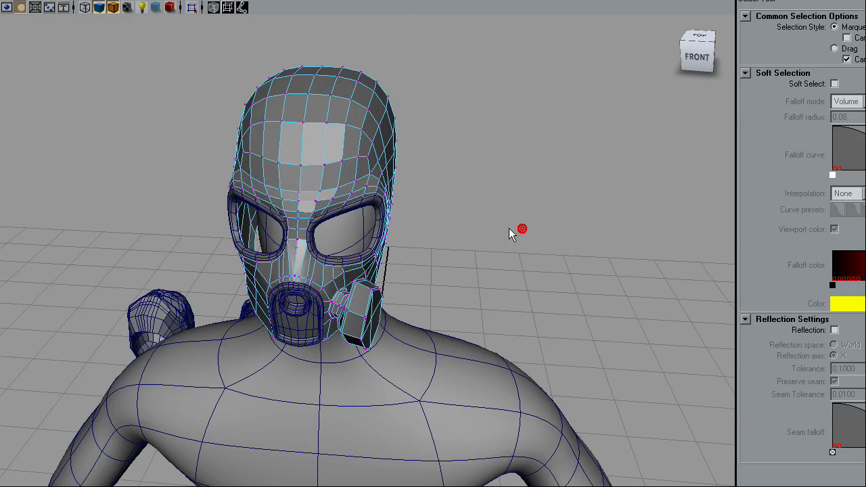
click(277, 392)
click(112, 8)
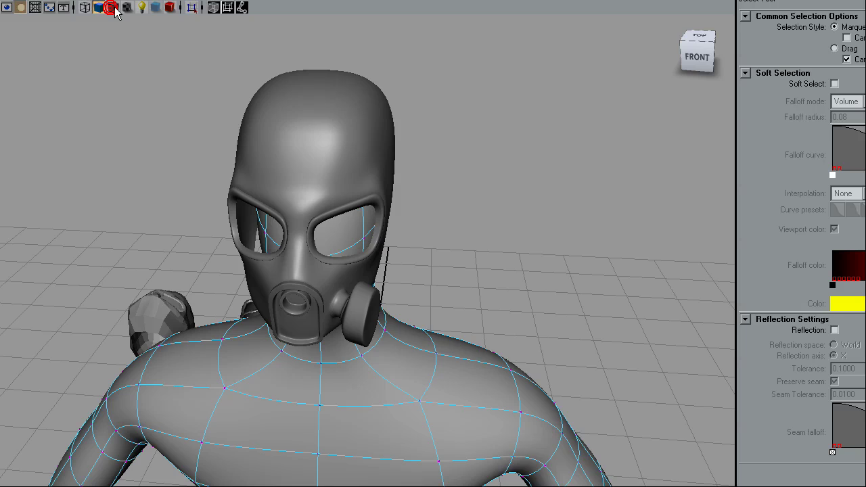
alt+drag(474, 284, 433, 305)
Select the edge loop at the base of the port neck, scale it, and move it toward the cheek
alt+right_drag(311, 318, 406, 331)
right_drag(394, 331, 394, 300)
double_click(394, 329)
key(r)
mouse_move(424, 352)
mouse_down()
mouse_move(434, 360)
mouse_move(426, 355)
mouse_move(435, 349)
mouse_up()
key(w)
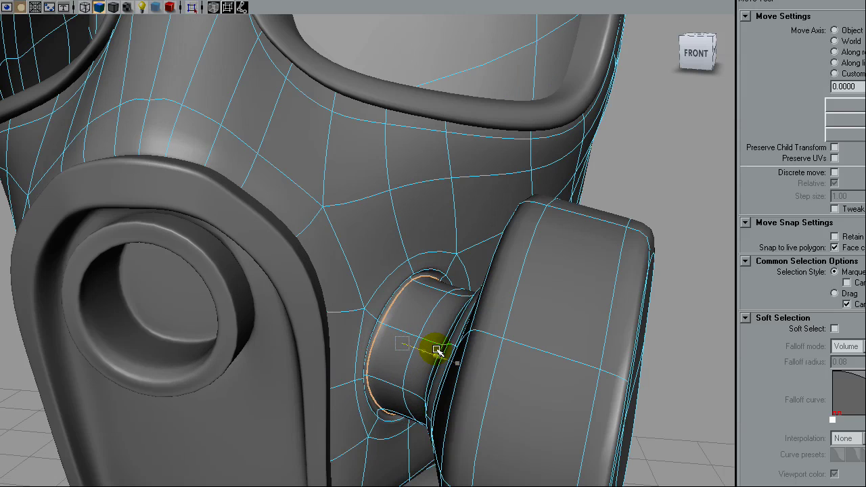
drag(437, 350, 393, 344)
key(1)
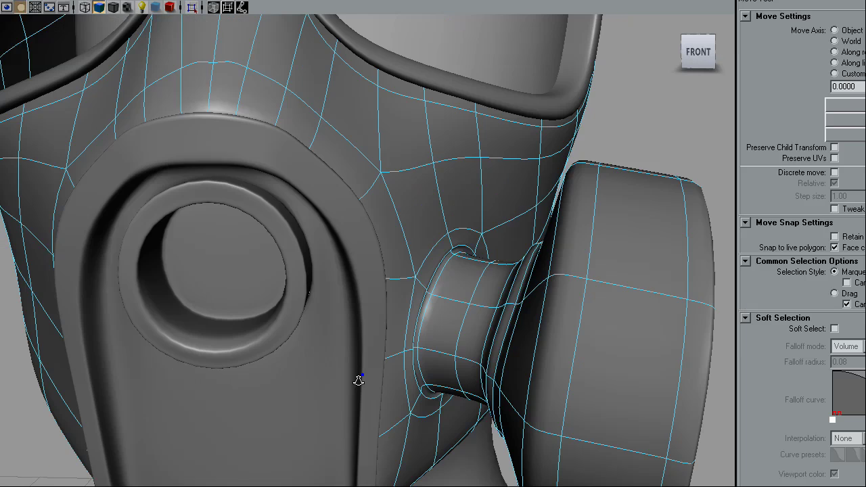
alt+right_drag(358, 381, 362, 374)
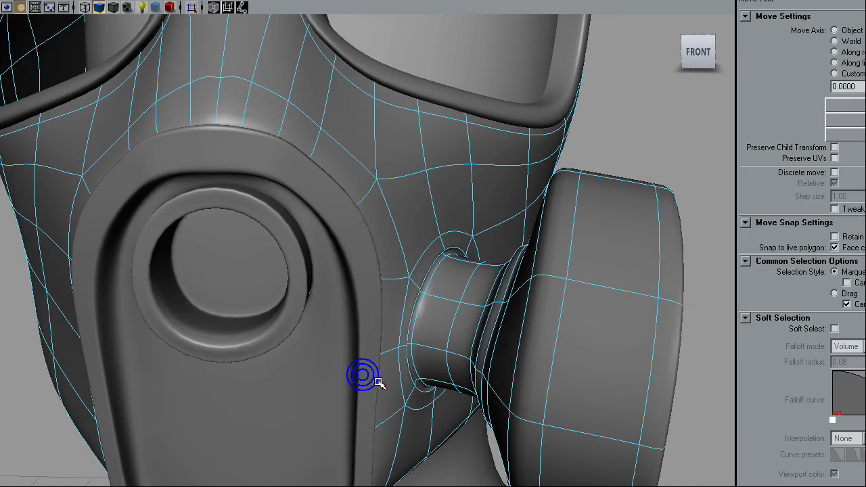
alt+drag(380, 384, 371, 376)
key(1)
key(3)
alt+drag(478, 330, 464, 287)
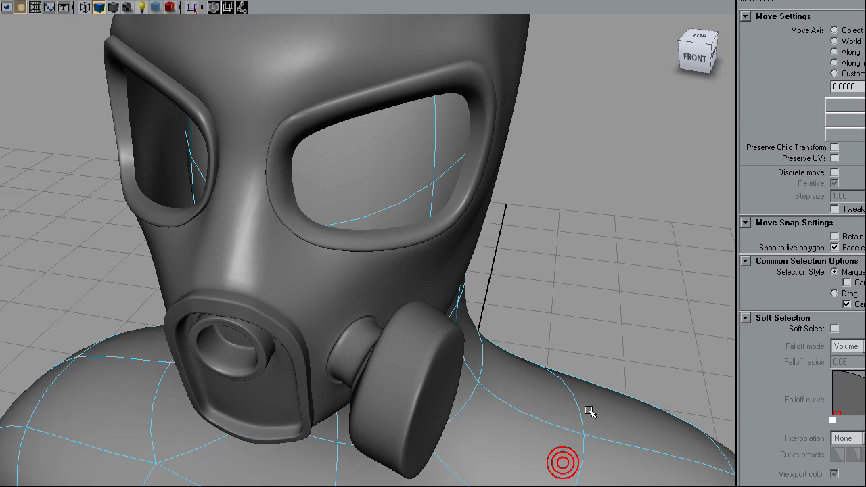
Select the remaining canister flange faces around the port and delete them, leaving only the open neck
alt+drag(426, 449, 462, 439)
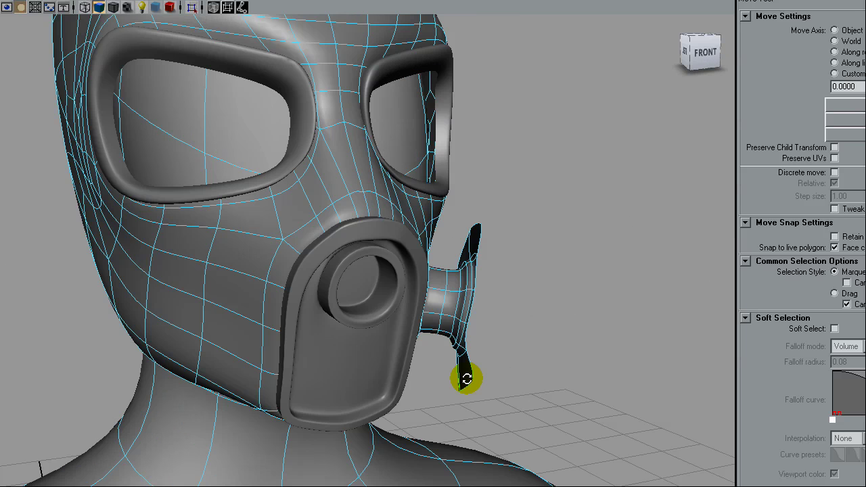
alt+drag(465, 377, 422, 226)
drag(311, 230, 368, 267)
shift+click(305, 375)
shift+click(344, 391)
shift+click(390, 280)
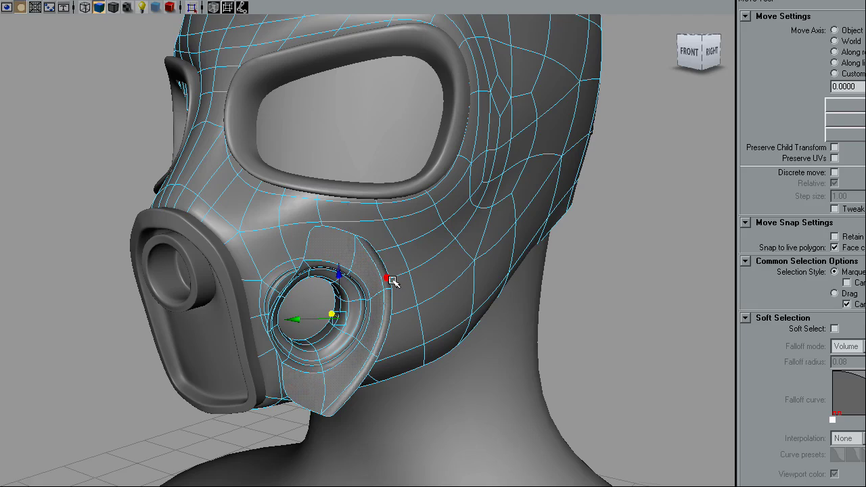
alt+drag(402, 309, 452, 318)
key(Delete)
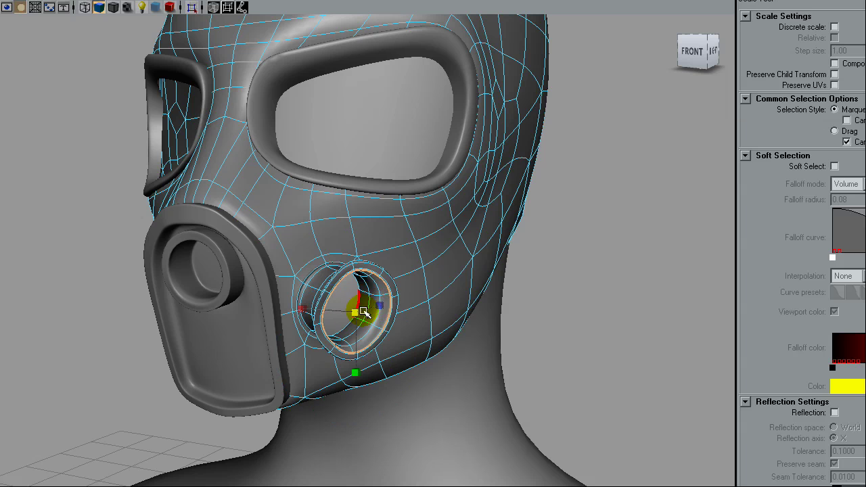
Extrude the open border edges at the port's end and scale them inward toward the centre
mouse_move(364, 312)
mouse_down()
mouse_move(371, 305)
mouse_move(360, 309)
mouse_up()
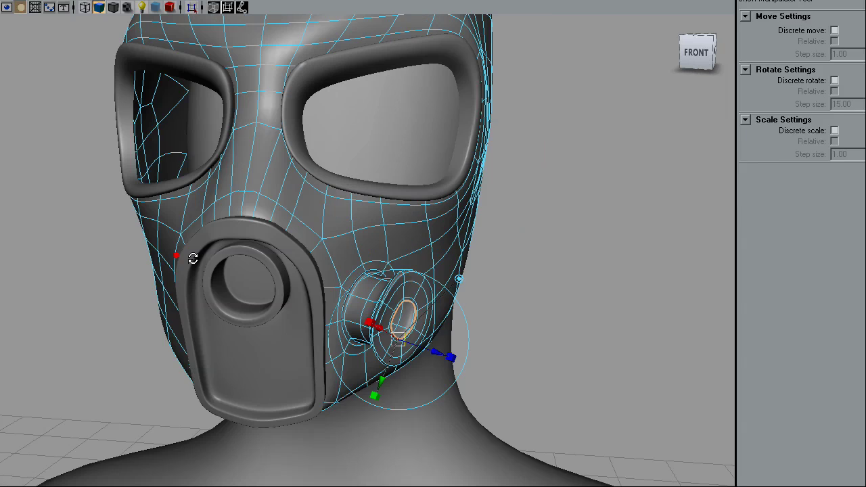